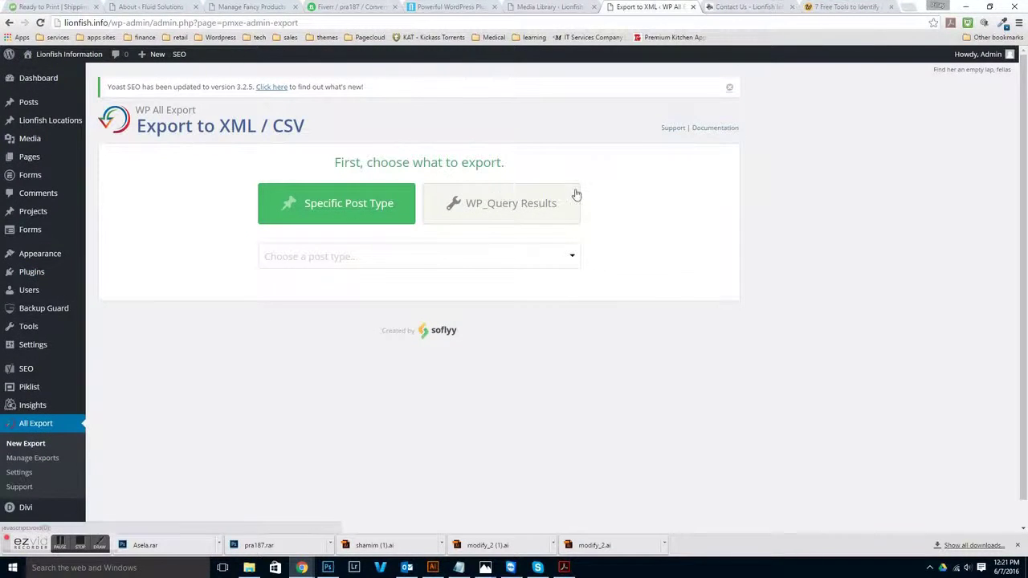
# - Choose Lionfish Locations as the post type to export and proceed to customizing the export file
pyautogui.click(332, 258)
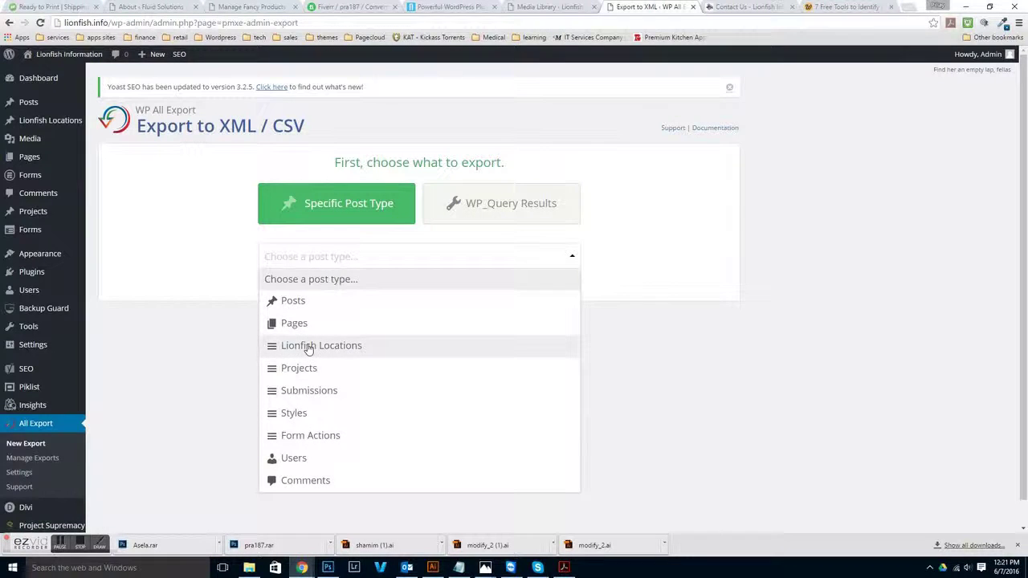
pyautogui.click(308, 347)
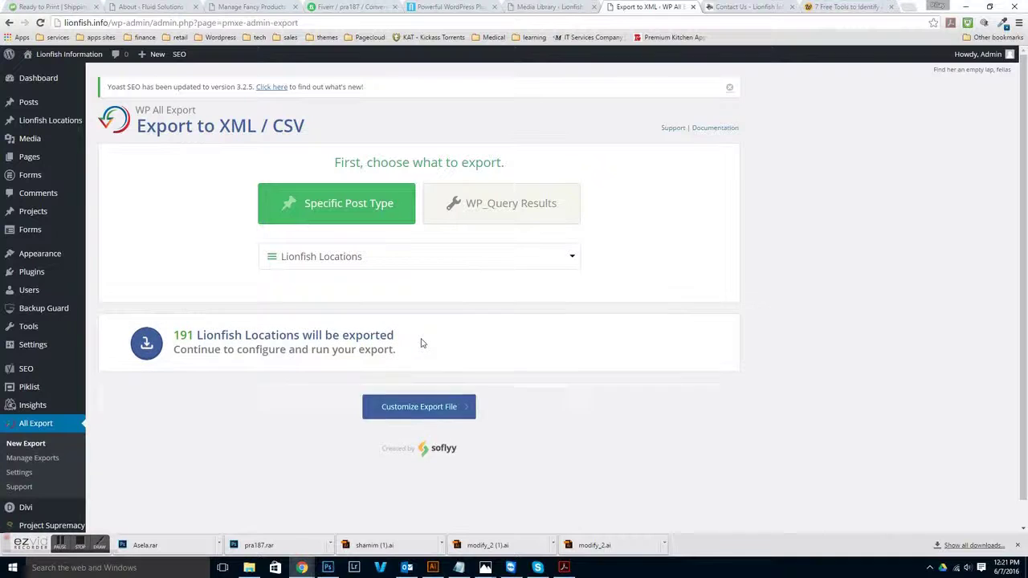
pyautogui.click(438, 443)
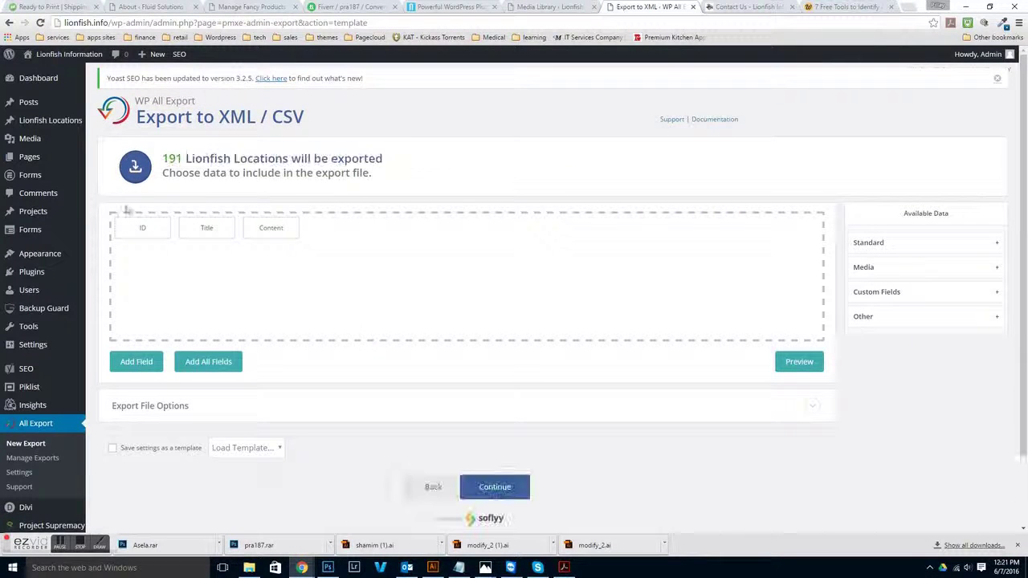
# - Delete the Content and Title fields from the export layout
pyautogui.click(277, 232)
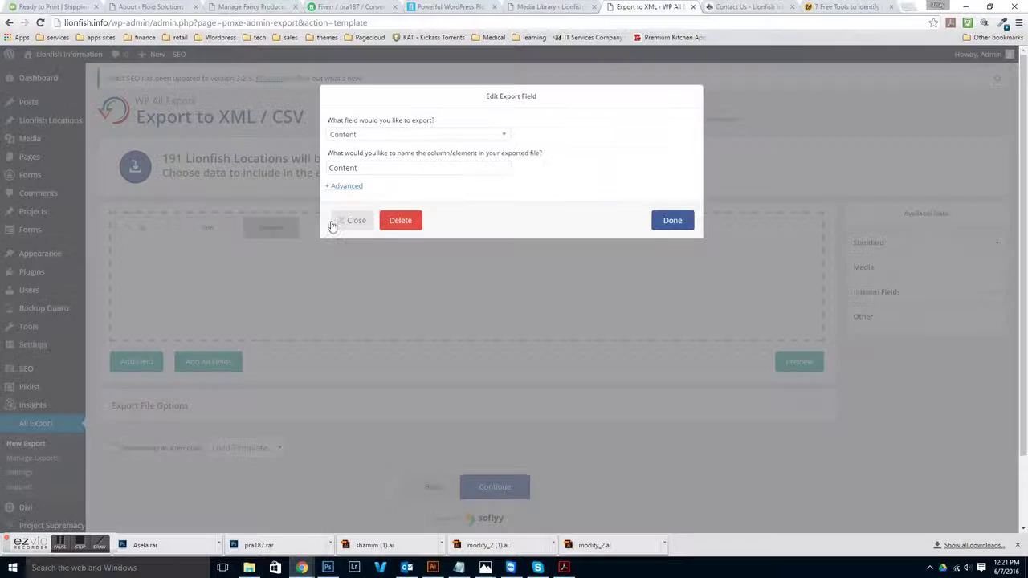
pyautogui.click(400, 220)
pyautogui.click(209, 230)
pyautogui.click(400, 220)
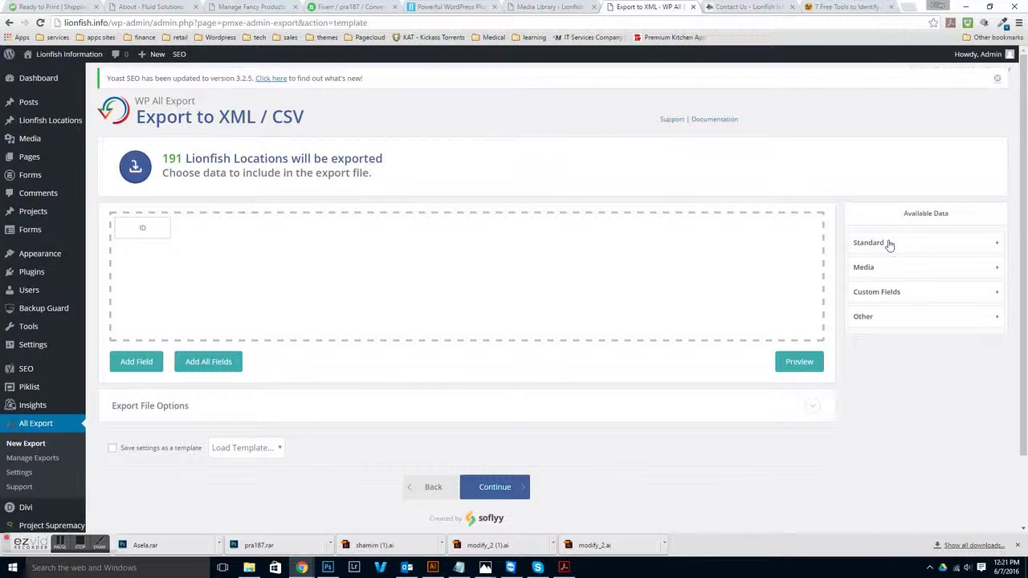
# - Look through the available Standard and Media data groups and expand the Custom Fields group
pyautogui.click(991, 252)
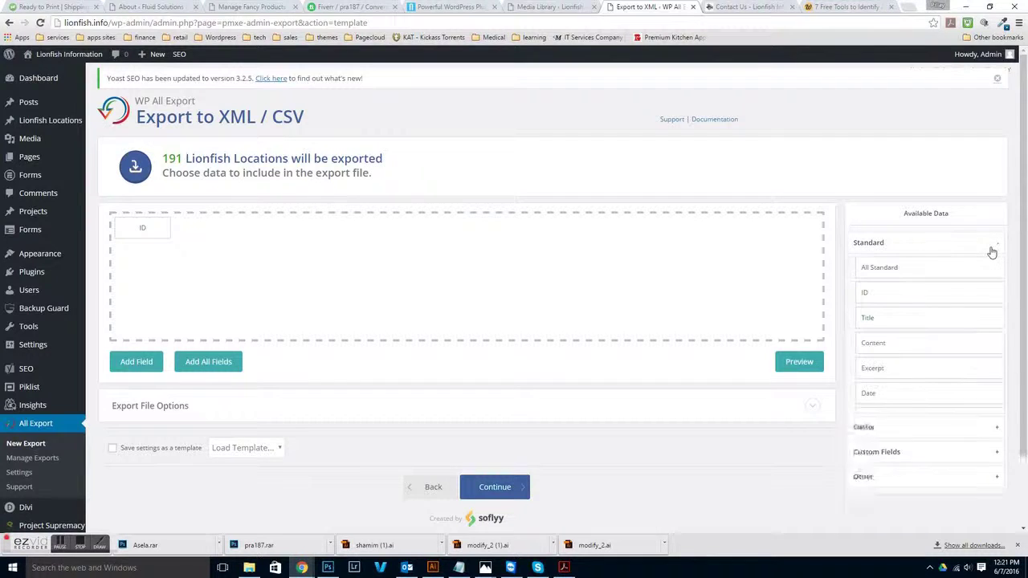
pyautogui.scroll(-2, 908, 315)
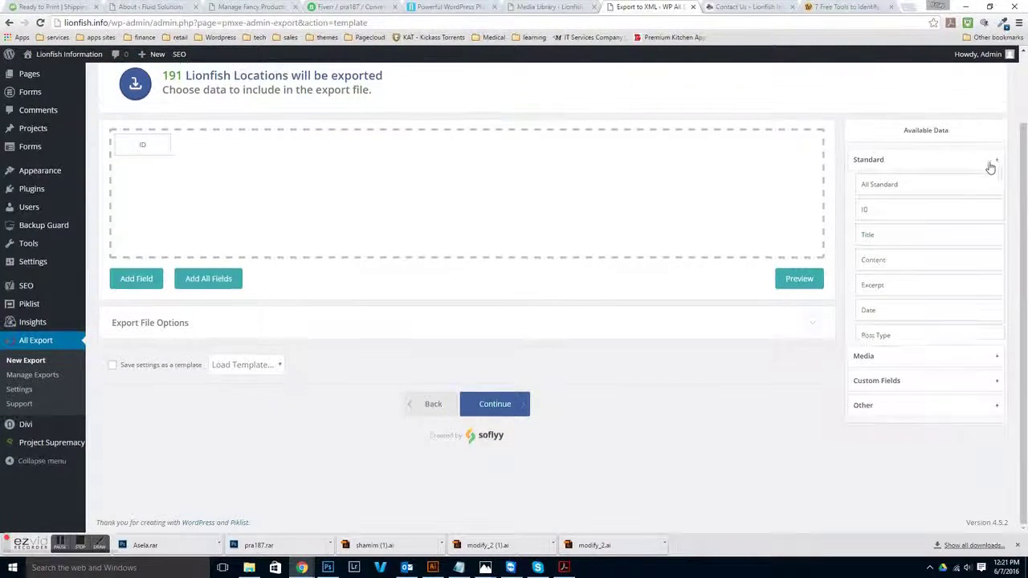
pyautogui.click(995, 159)
pyautogui.click(935, 187)
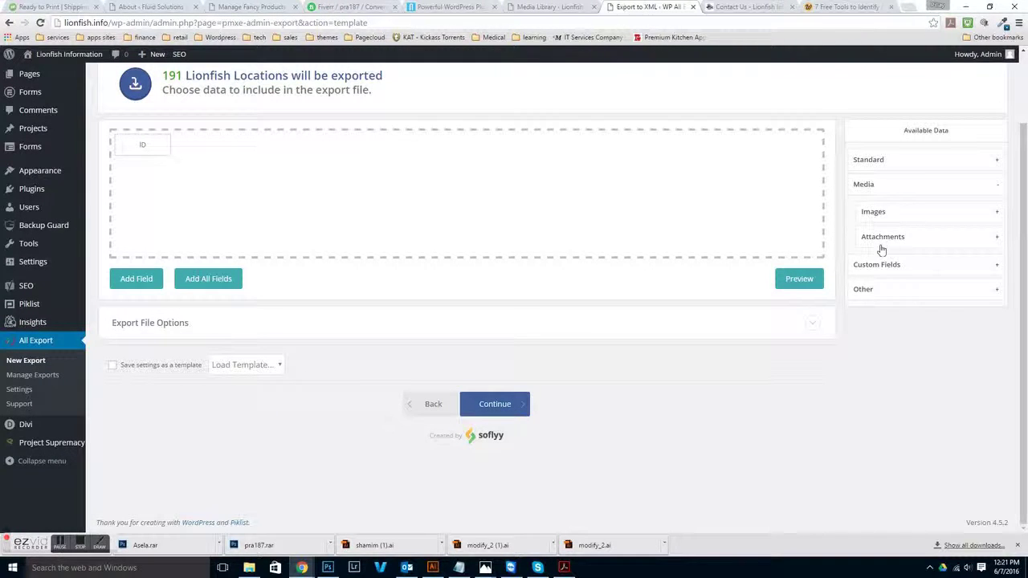
pyautogui.click(966, 184)
pyautogui.click(925, 219)
pyautogui.scroll(-2, 895, 217)
pyautogui.scroll(2, 911, 238)
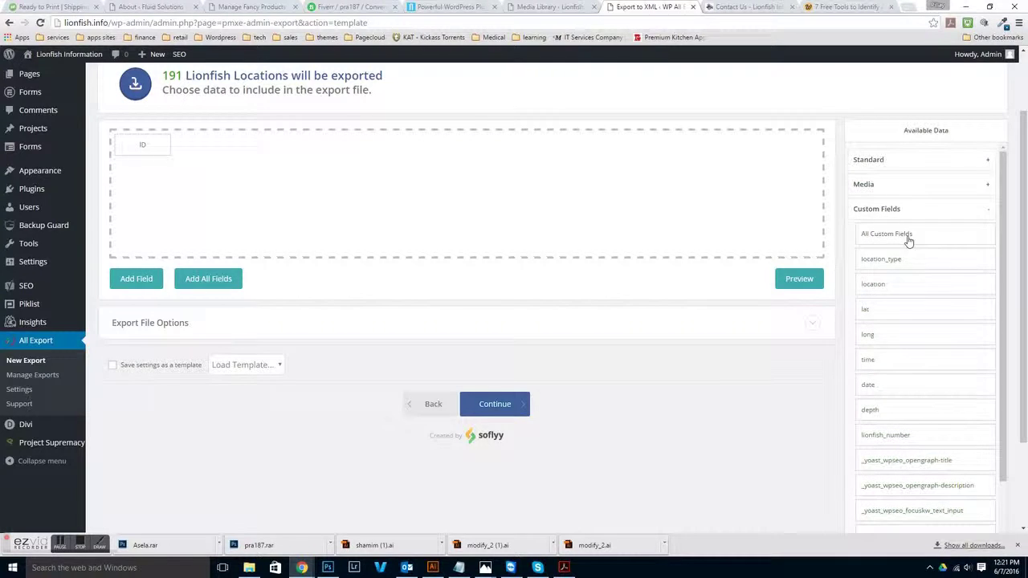
# - Add the custom fields location_type, location, lat, long, time, date, depth and lionfish_number to the export layout after ID
pyautogui.moveTo(885, 254); pyautogui.dragTo(370, 161)
pyautogui.moveTo(905, 283); pyautogui.dragTo(309, 145)
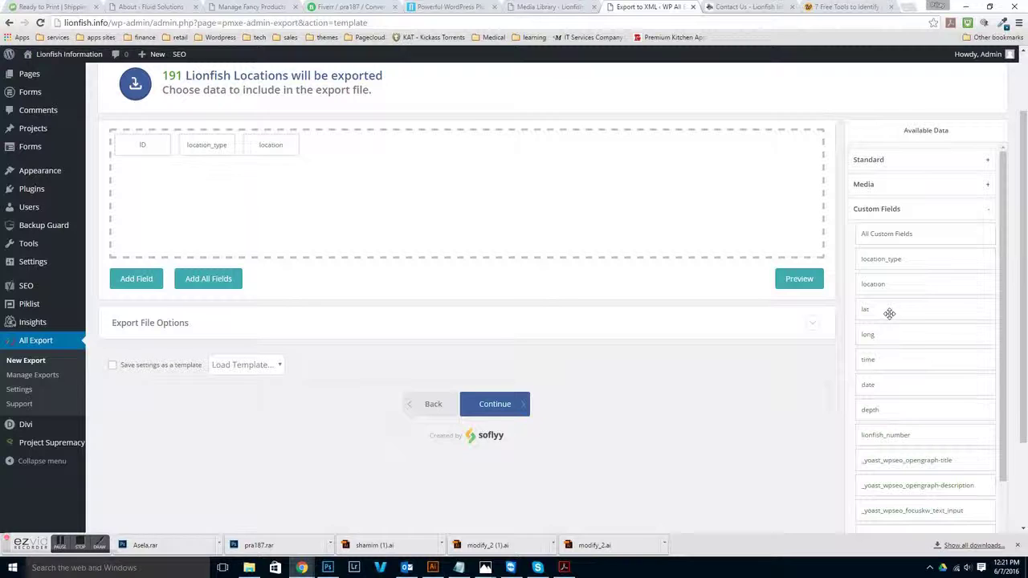
pyautogui.moveTo(717, 298); pyautogui.dragTo(336, 150)
pyautogui.moveTo(886, 336); pyautogui.dragTo(384, 147)
pyautogui.moveTo(885, 350); pyautogui.dragTo(486, 148)
pyautogui.moveTo(910, 385); pyautogui.dragTo(555, 152)
pyautogui.moveTo(904, 416); pyautogui.dragTo(609, 156)
pyautogui.moveTo(907, 436); pyautogui.dragTo(696, 147)
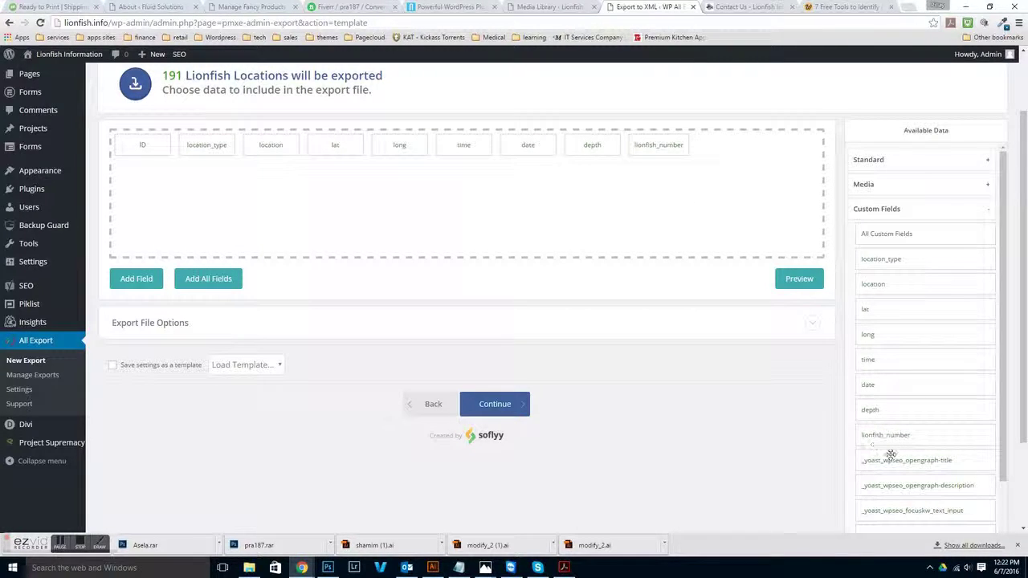
# - Check the remaining custom fields and the fields in the Other data group, leaving both groups collapsed
pyautogui.scroll(-2, 884, 450)
pyautogui.scroll(-1, 871, 430)
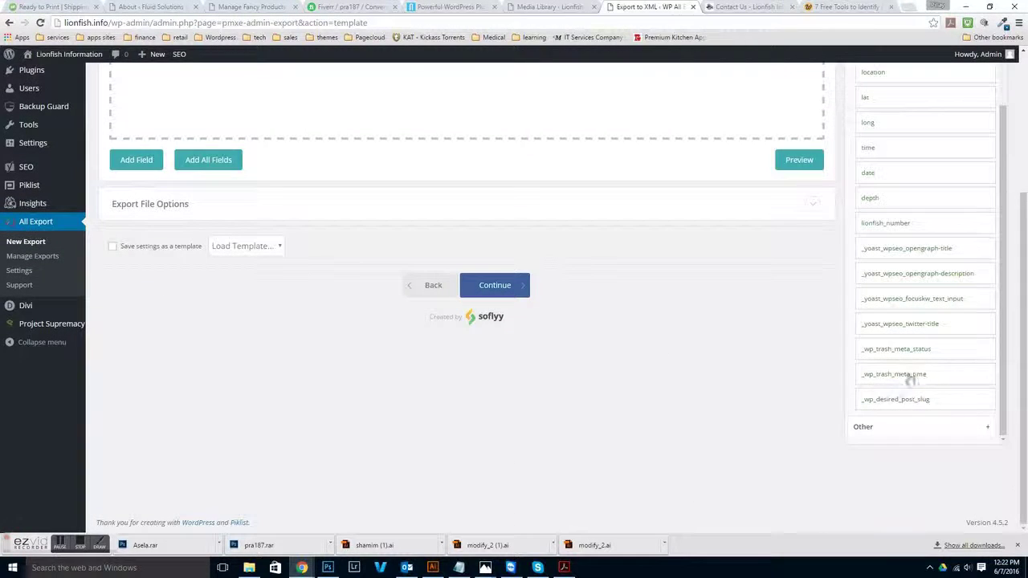
pyautogui.scroll(1, 835, 313)
pyautogui.scroll(2, 941, 211)
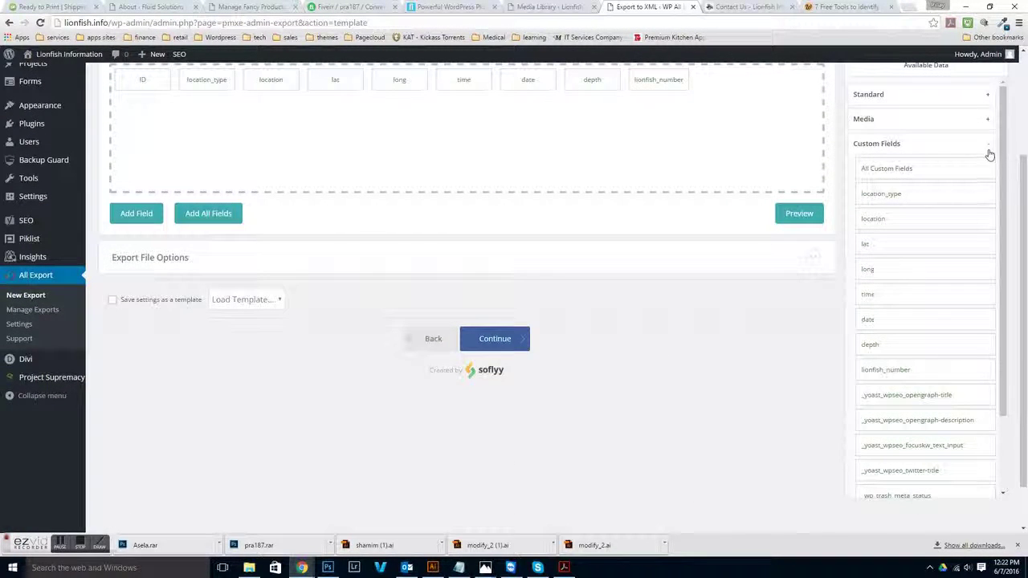
pyautogui.click(990, 154)
pyautogui.click(971, 233)
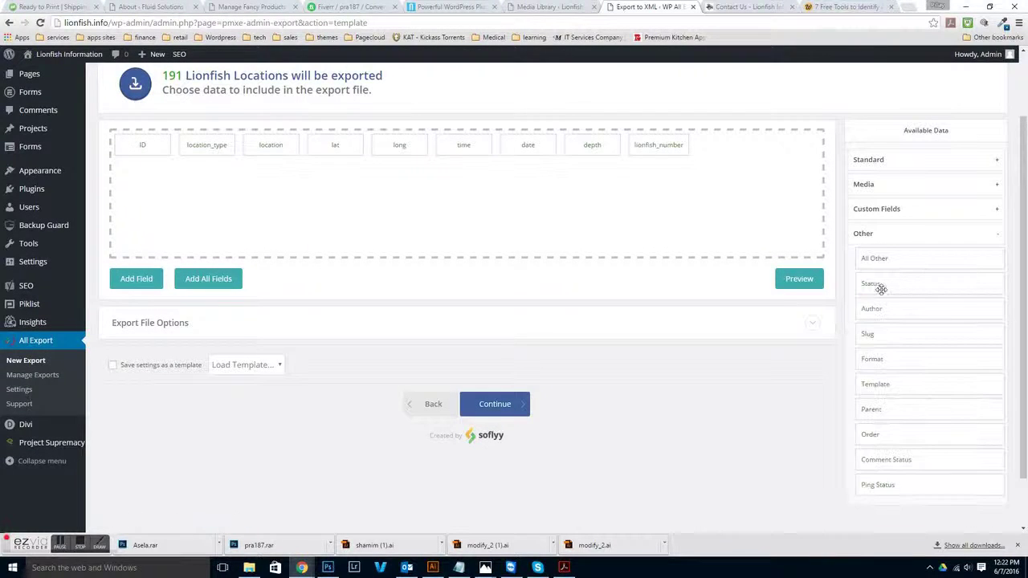
pyautogui.click(996, 238)
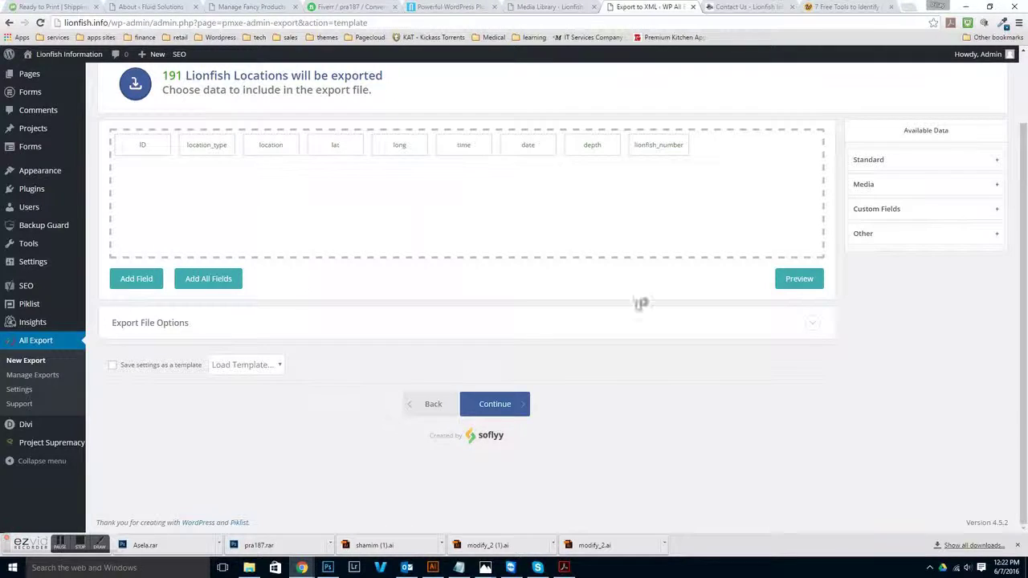
# - Preview the exported record with all chosen fields and delete the ID field from the export layout
pyautogui.click(796, 281)
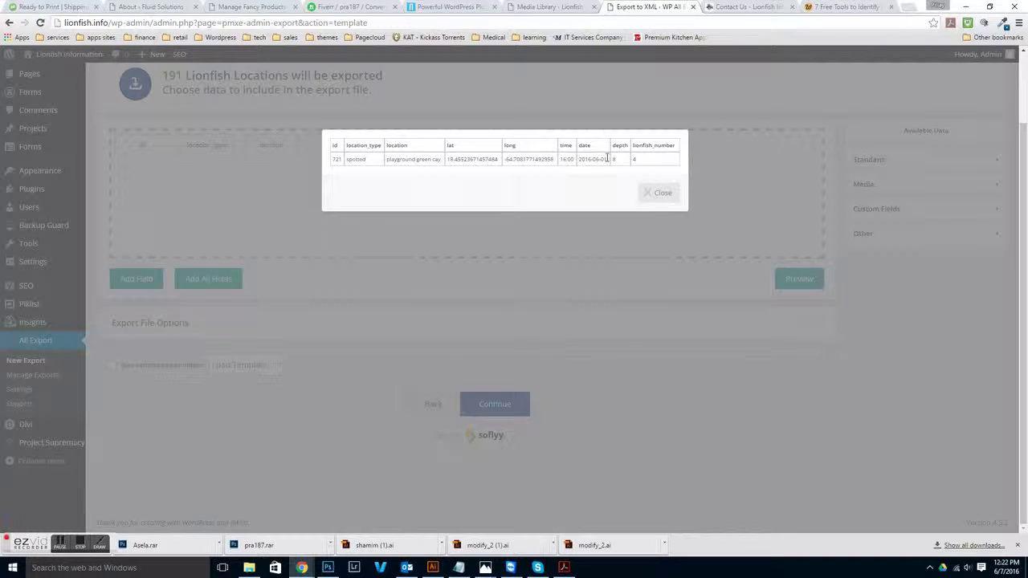
pyautogui.click(660, 195)
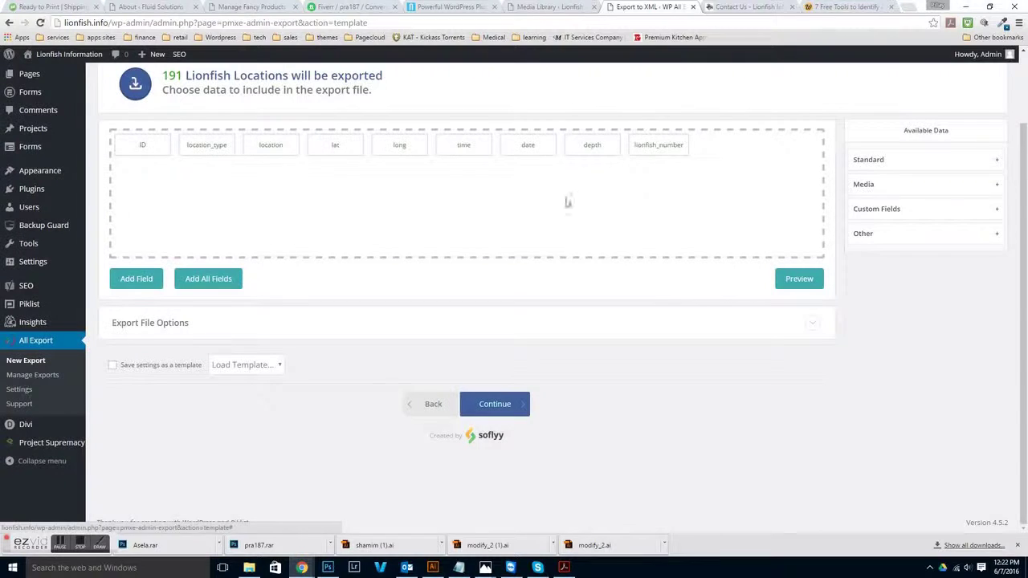
pyautogui.click(145, 146)
pyautogui.click(406, 222)
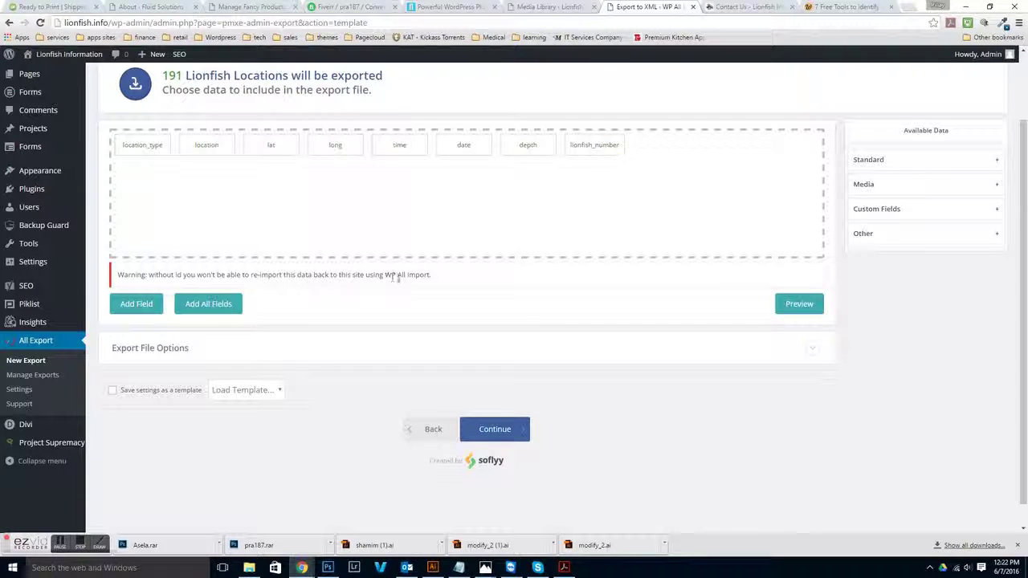
pyautogui.moveTo(435, 281); pyautogui.dragTo(113, 278)
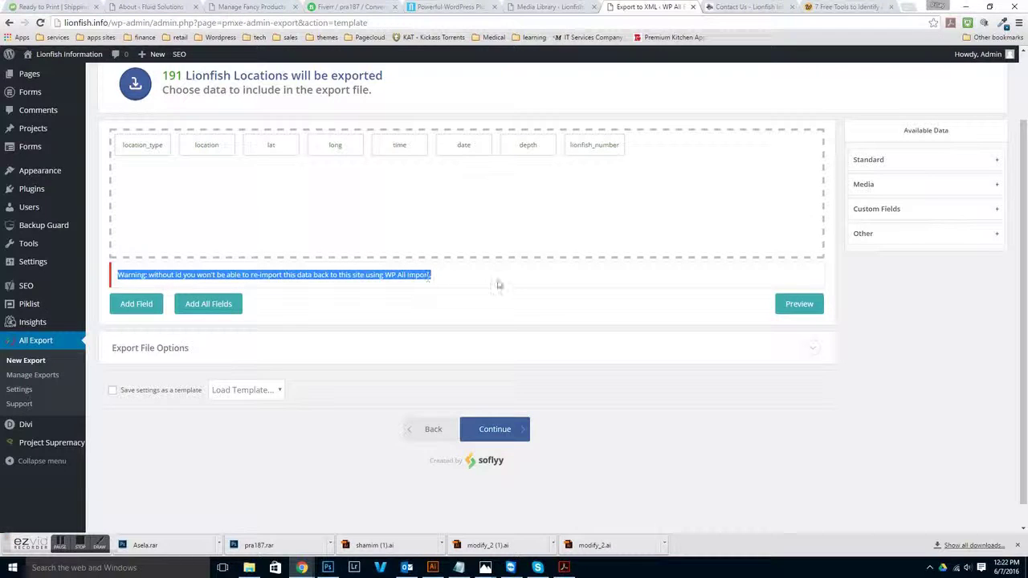
# - Preview the export data again without the ID field and close the preview
pyautogui.click(799, 305)
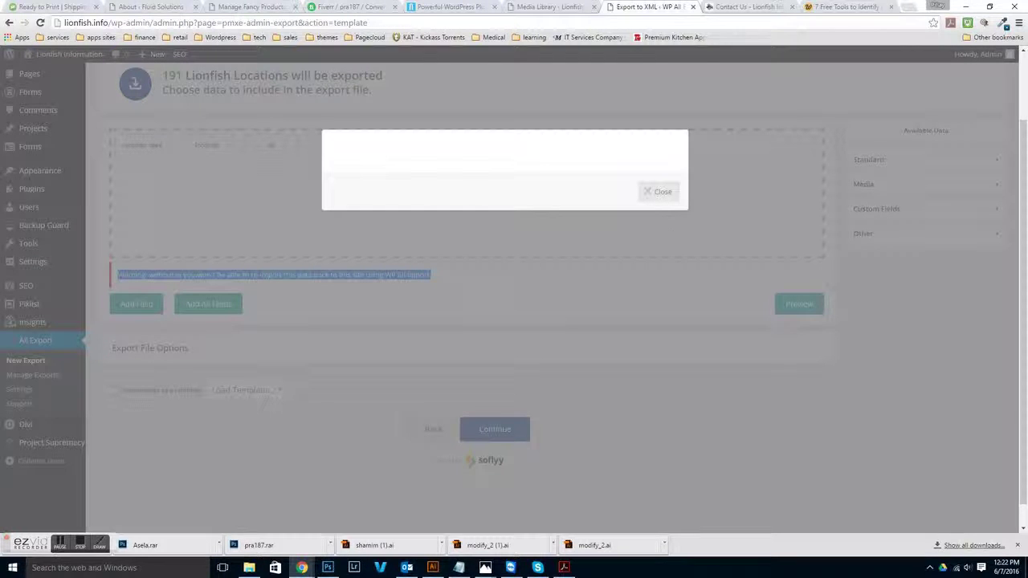
pyautogui.scroll(1, 483, 230)
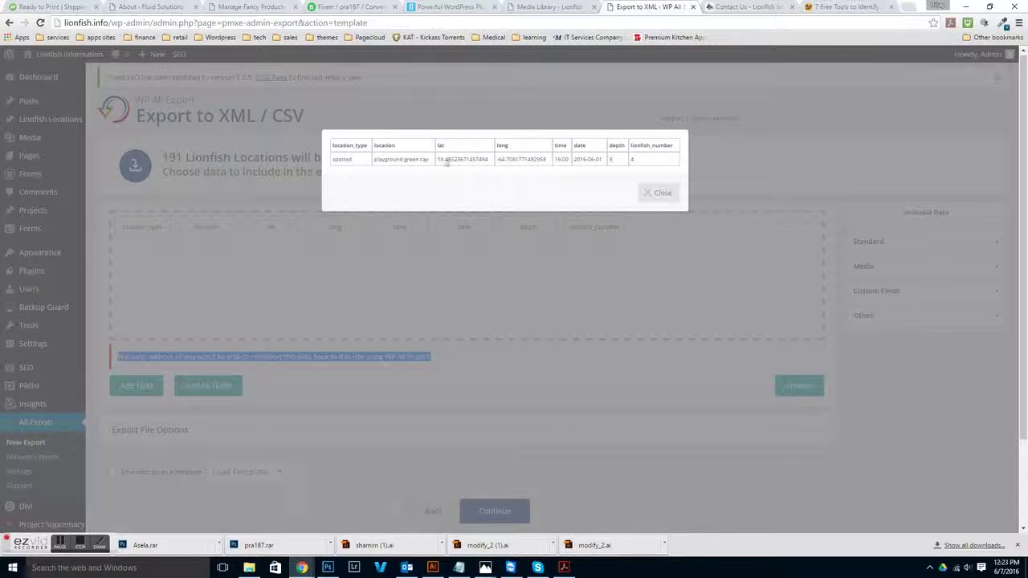
pyautogui.click(662, 193)
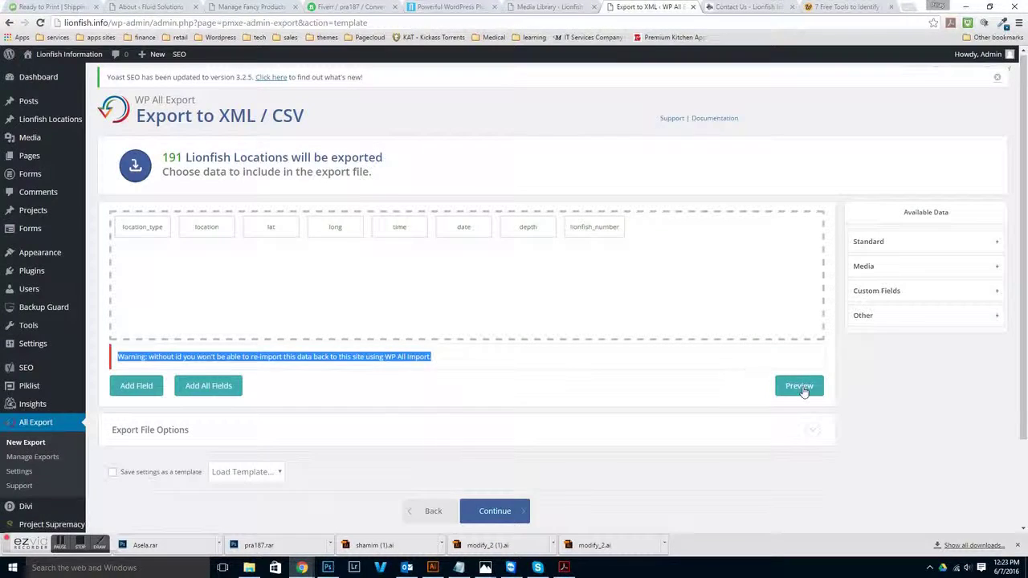
# - Continue to the export settings, keep the advanced settings as they are, and run the export
pyautogui.scroll(-1, 211, 402)
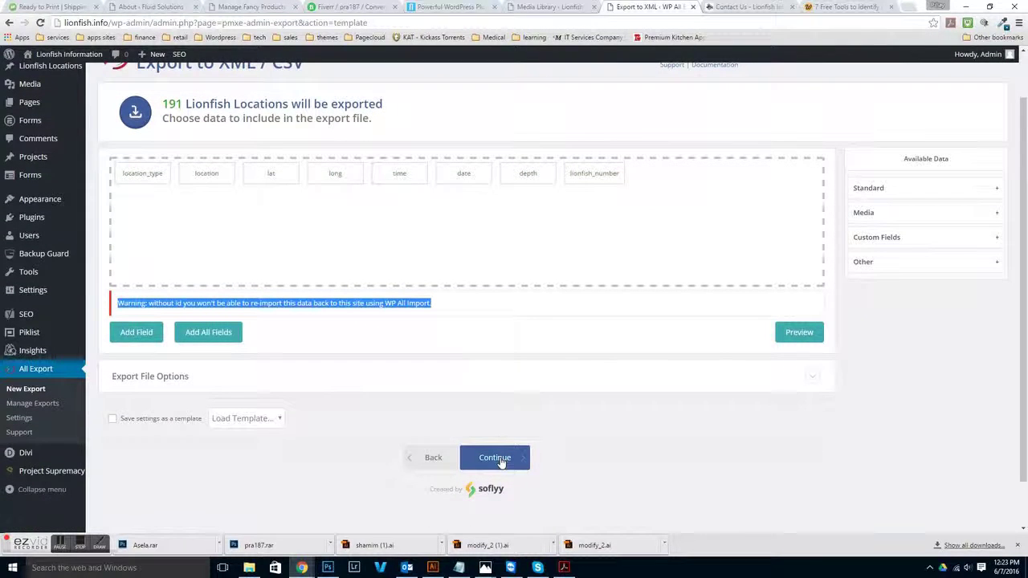
pyautogui.click(500, 462)
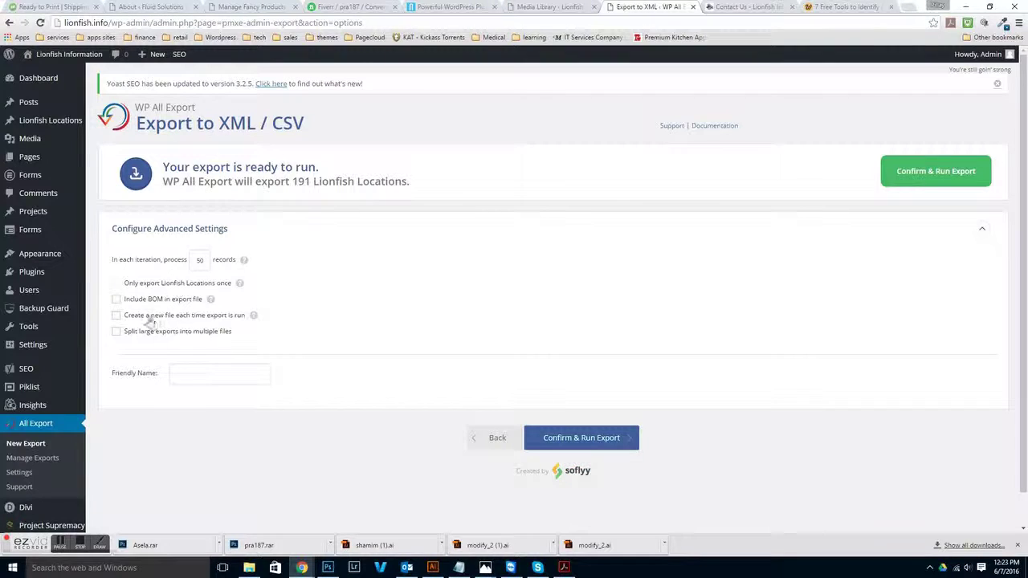
pyautogui.click(611, 438)
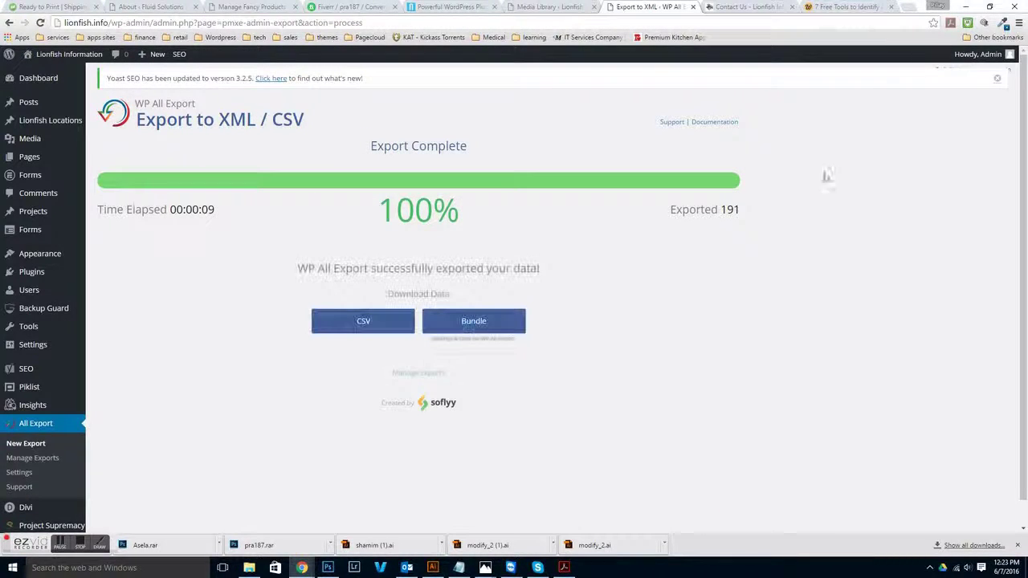
# - Download the finished export as a CSV file and open the downloaded file in Excel
pyautogui.click(469, 325)
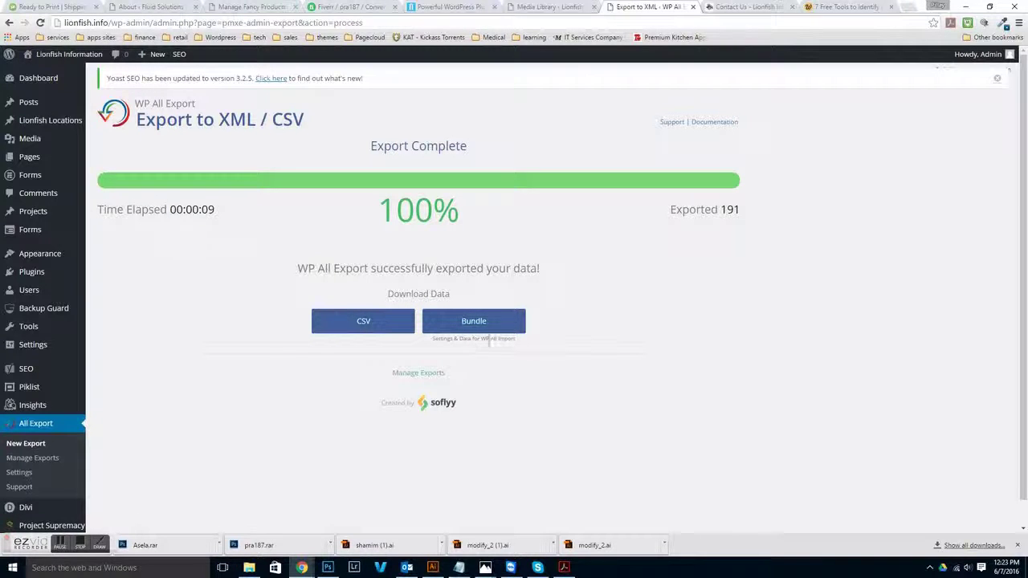
pyautogui.click(334, 336)
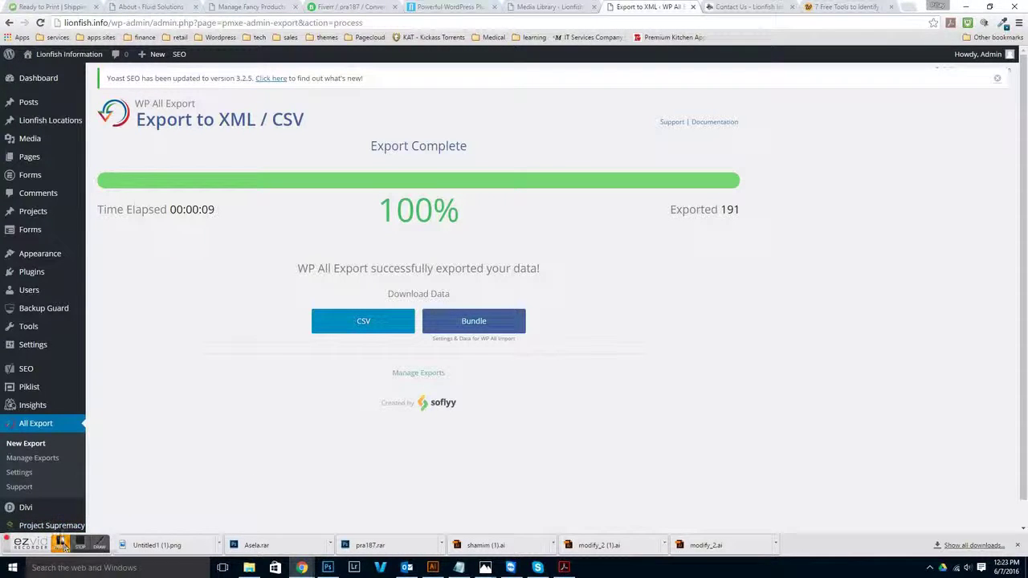
pyautogui.moveTo(4, 523)
pyautogui.moveTo(4, 523); pyautogui.dragTo(544, 523)
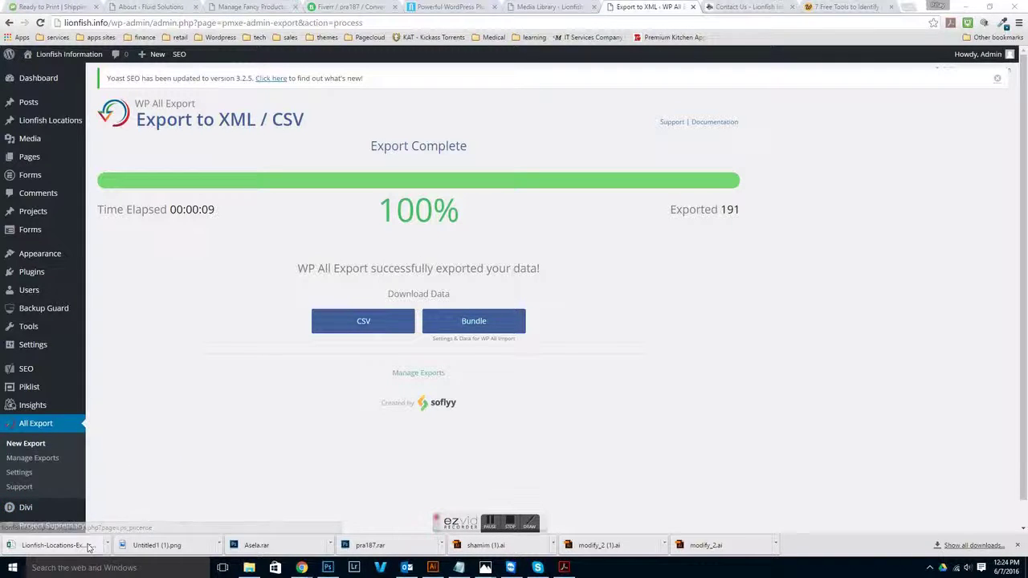
pyautogui.click(363, 321)
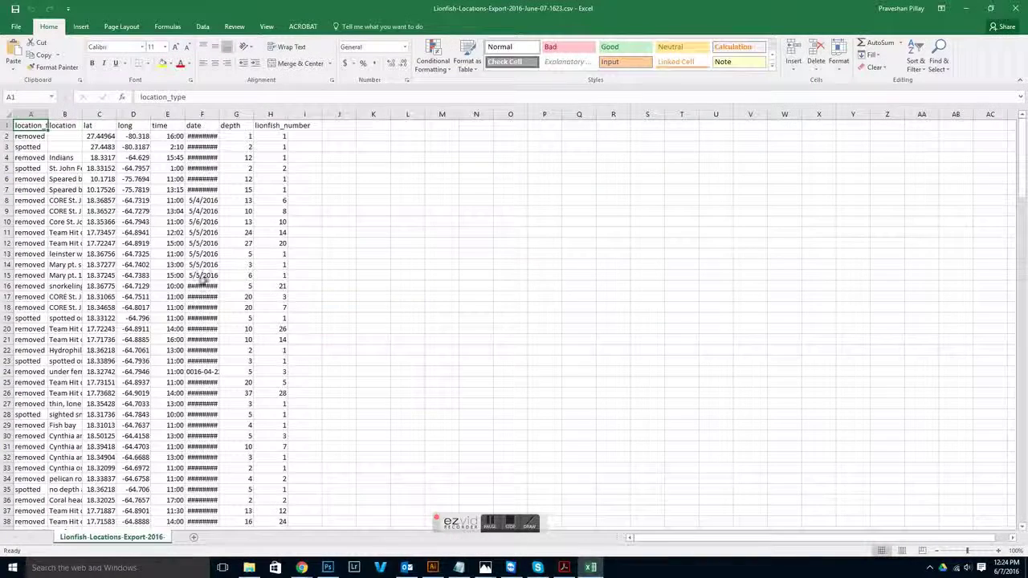
# - Widen columns A to H to fit their contents and select the first cell of the last record, in row 192
pyautogui.moveTo(48, 115); pyautogui.dragTo(788, 114)
pyautogui.scroll(-7, 313, 296)
pyautogui.scroll(-20, 314, 296)
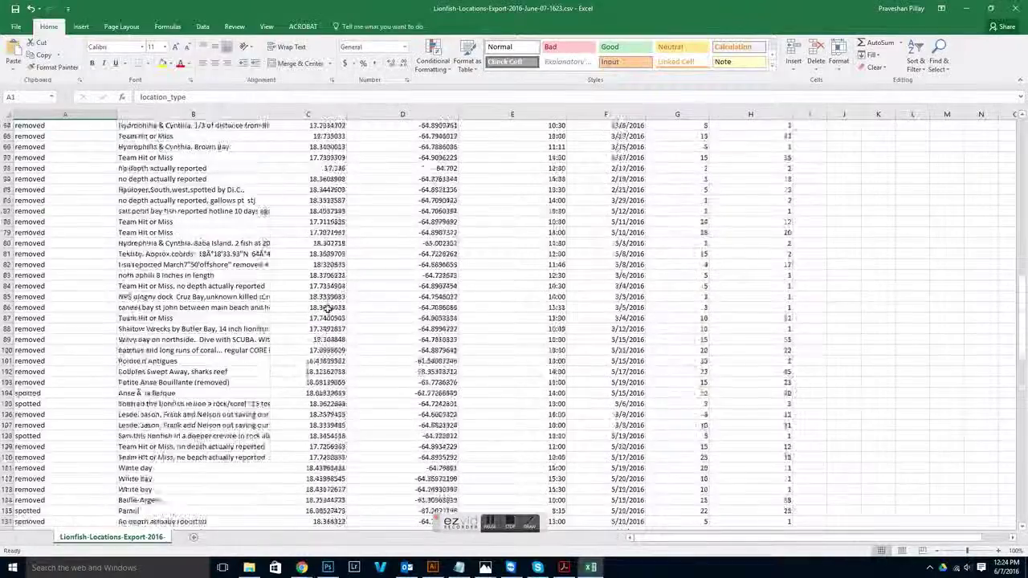
pyautogui.scroll(-19, 328, 319)
pyautogui.scroll(3, 218, 294)
pyautogui.click(18, 245)
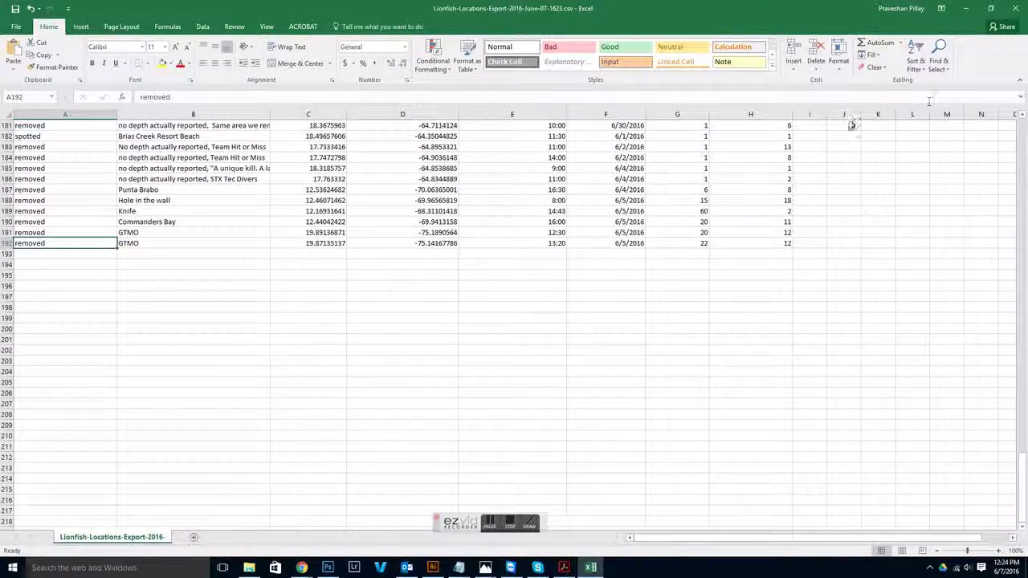